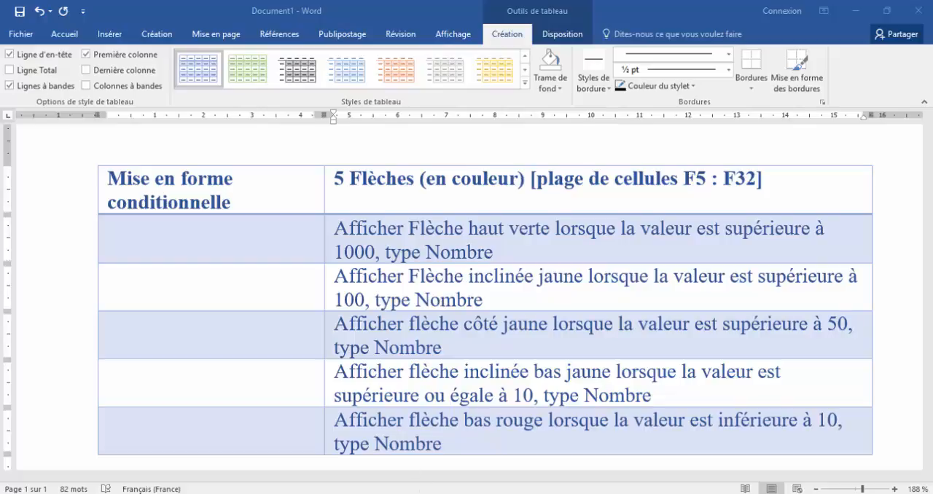
# Switch to the Projet_Magasinier workbook in Excel and clear the conditional formatting rules from the Quantité cells F5:F38.
pyautogui.moveTo(352, 493)
pyautogui.click(352, 453)
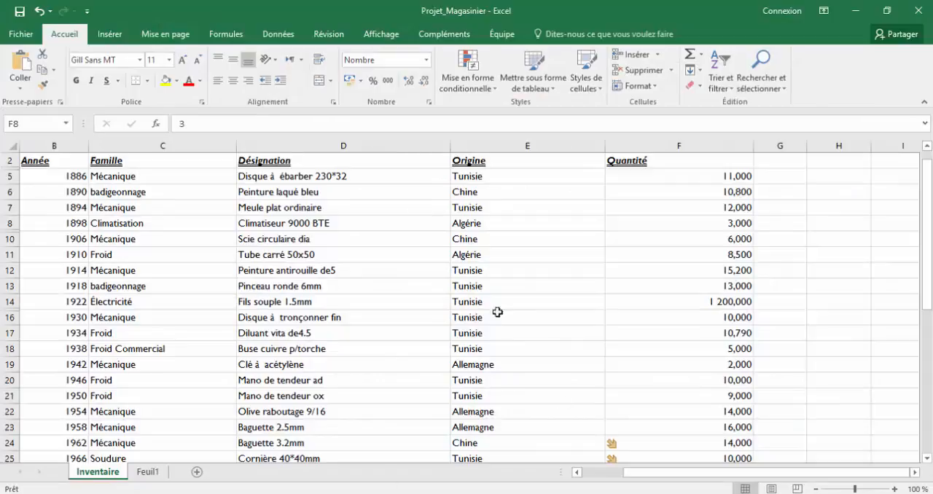
pyautogui.moveTo(706, 179); pyautogui.dragTo(663, 309)
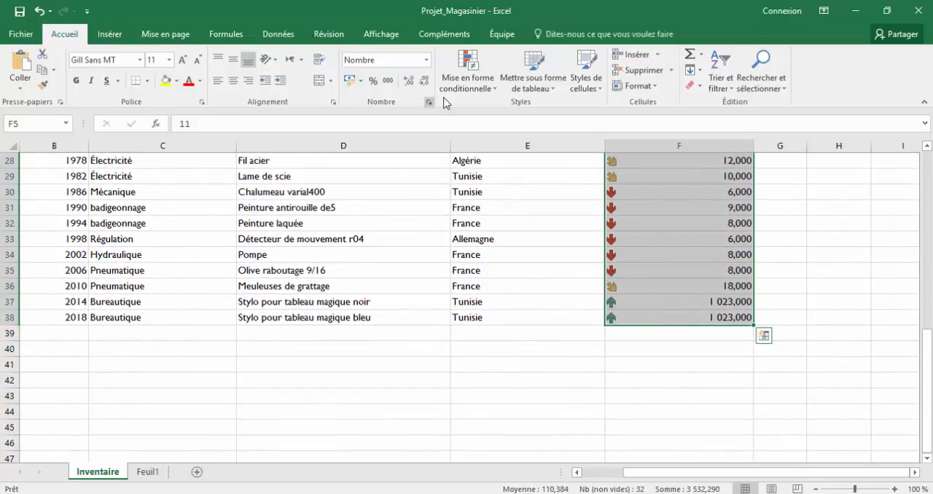
pyautogui.click(491, 89)
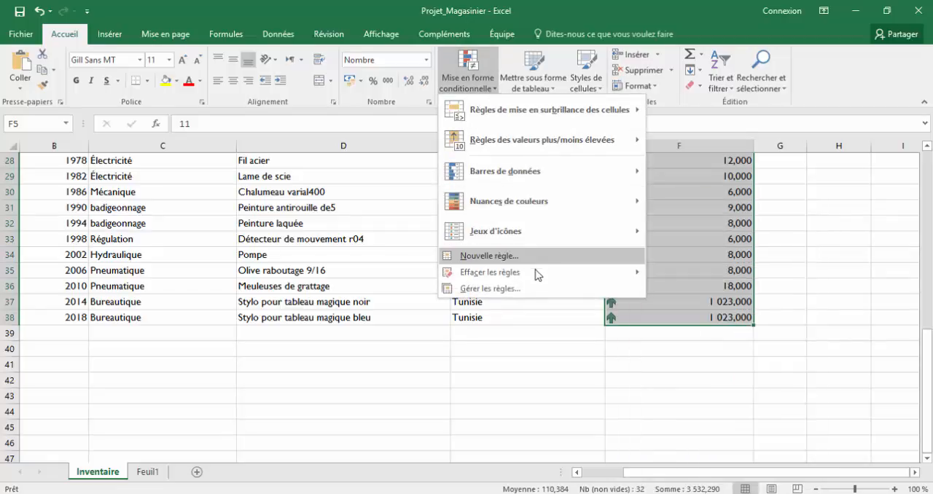
pyautogui.moveTo(535, 271)
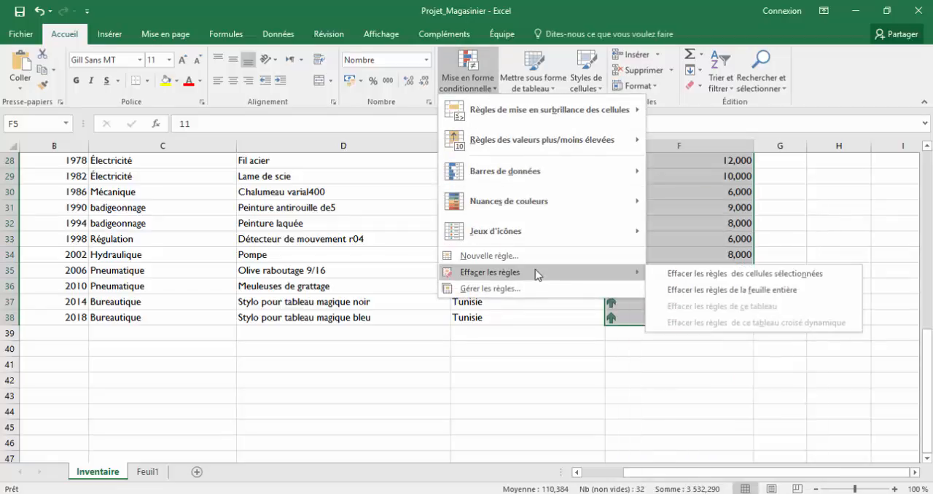
pyautogui.click(698, 280)
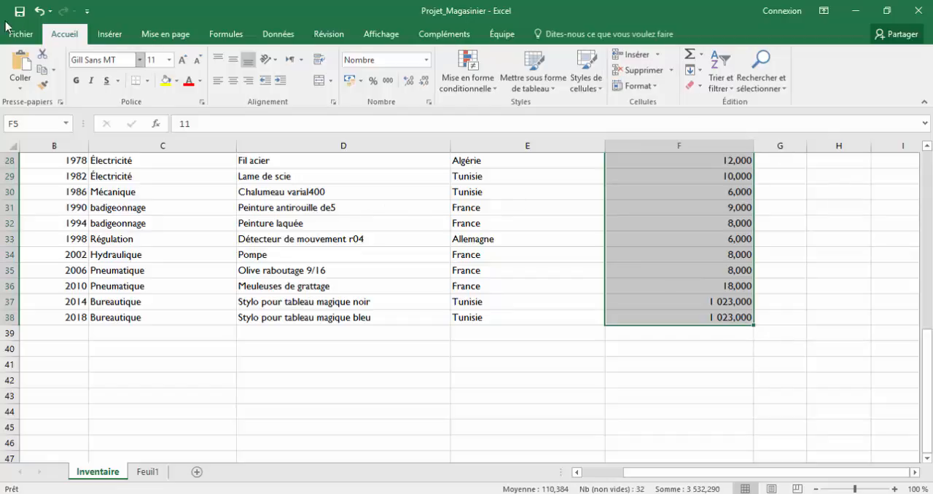
# Start a new conditional formatting rule for the selected cells with the Jeux d'icônes style and the 5 Flèches (en couleur) icon set.
pyautogui.click(496, 92)
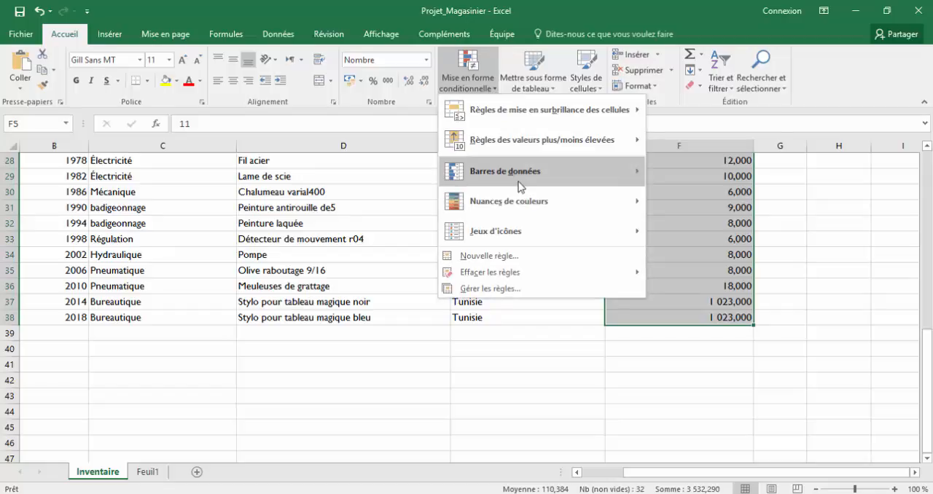
pyautogui.moveTo(535, 230)
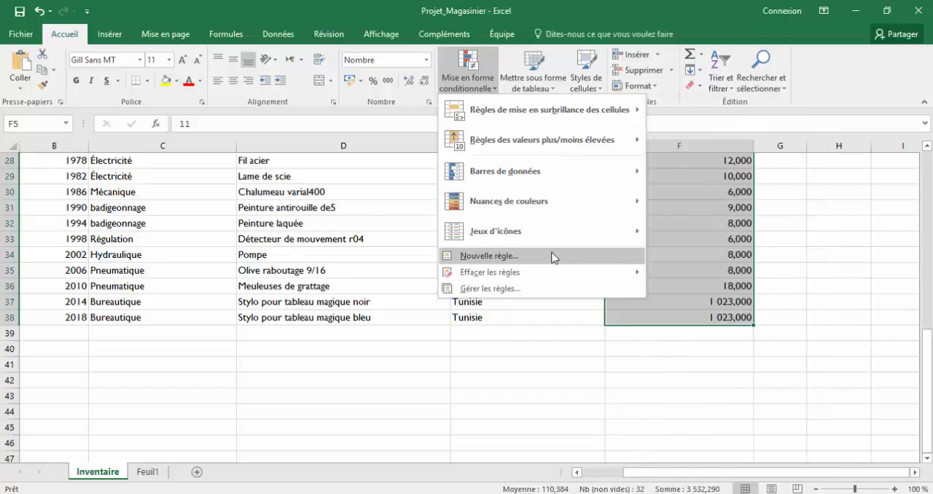
pyautogui.click(513, 259)
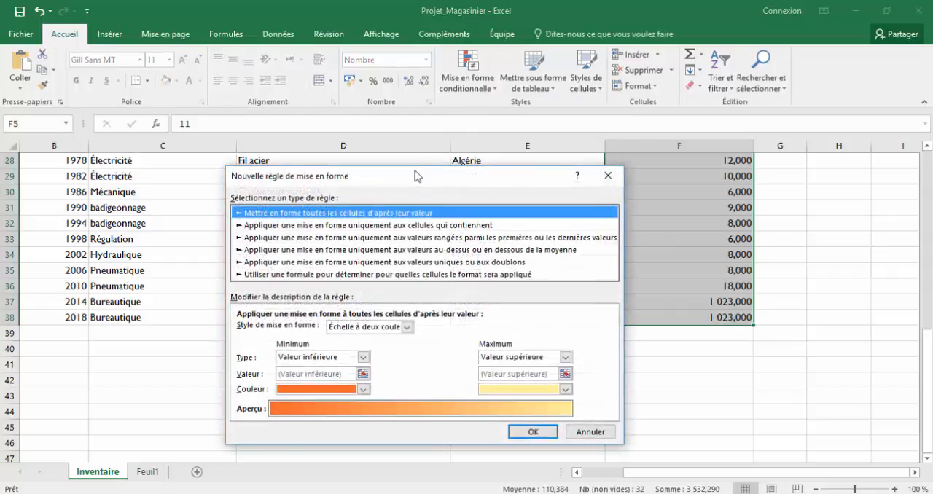
pyautogui.moveTo(421, 176); pyautogui.dragTo(425, 129)
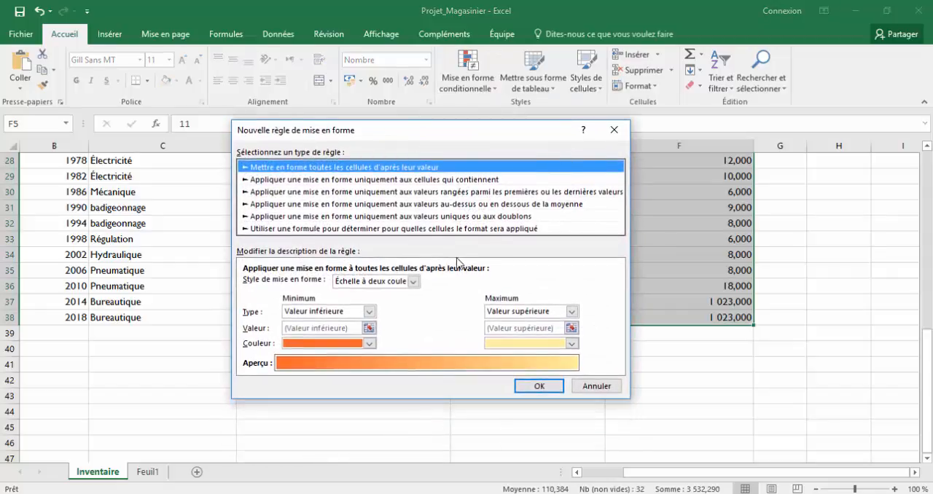
pyautogui.click(413, 281)
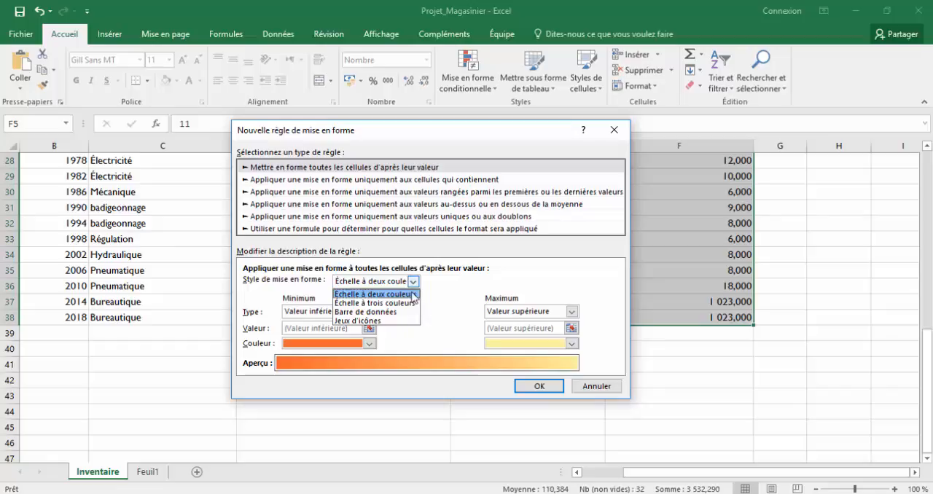
pyautogui.click(379, 321)
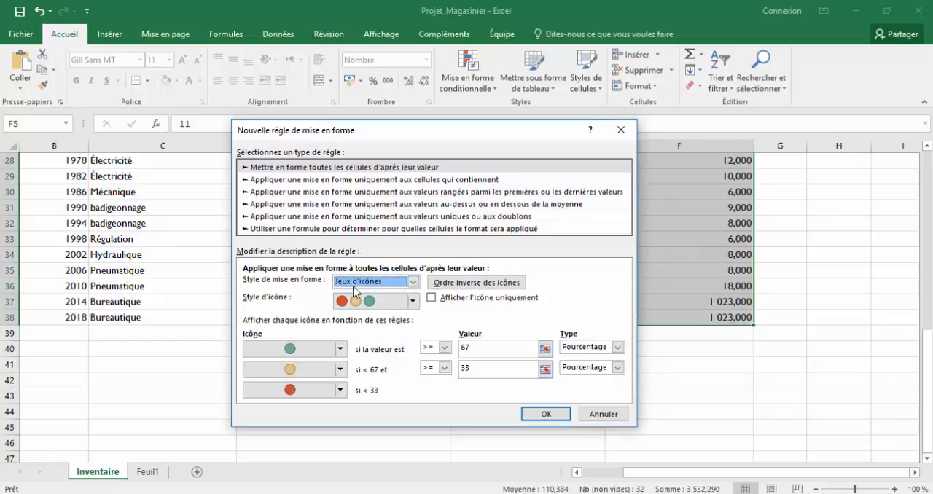
pyautogui.click(413, 301)
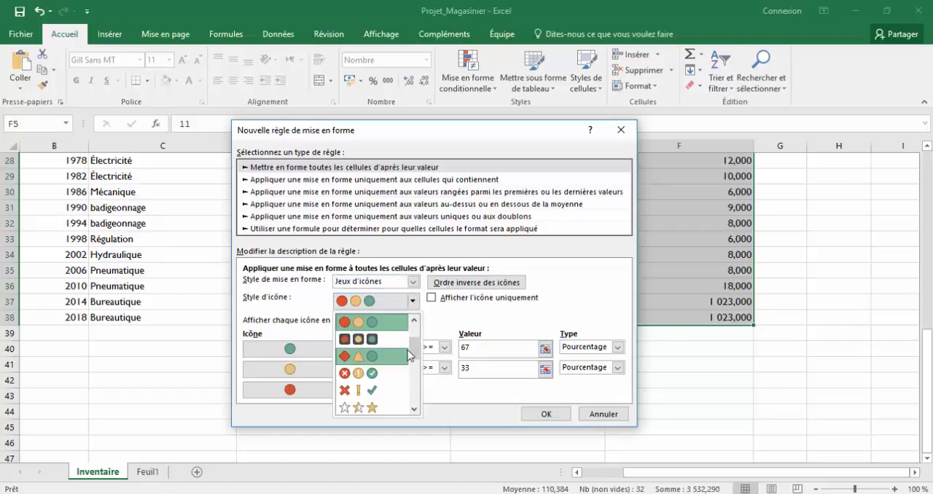
pyautogui.moveTo(417, 354); pyautogui.dragTo(419, 391)
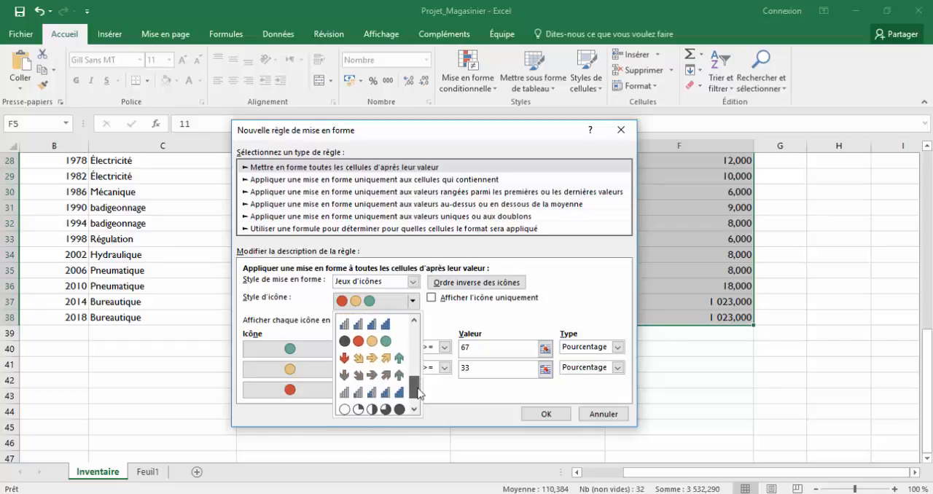
pyautogui.click(394, 359)
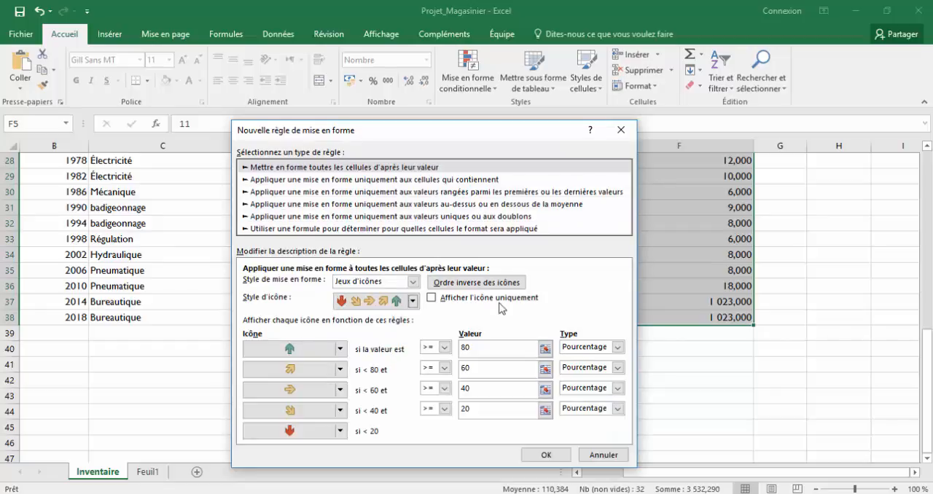
# Consult the criteria in the Word file Document1, and make the rule show the green up arrow for values > 1000, type Nombre.
pyautogui.click(285, 493)
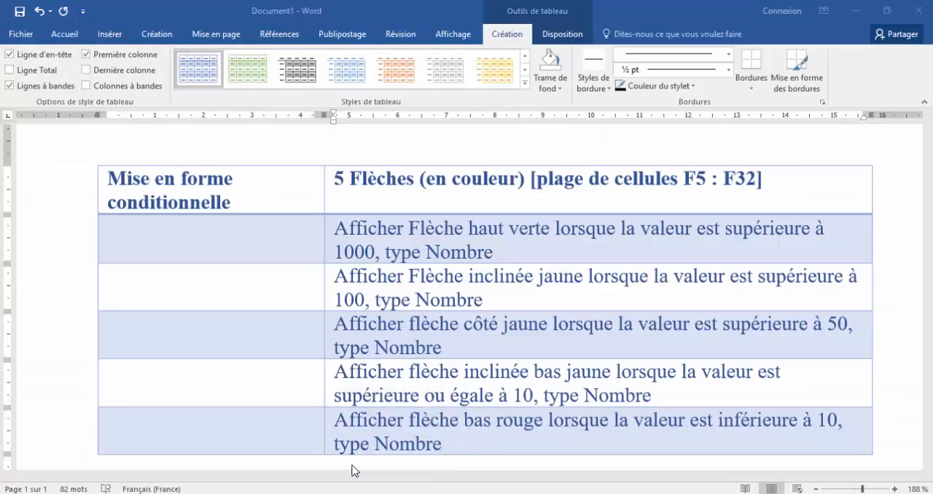
pyautogui.click(355, 470)
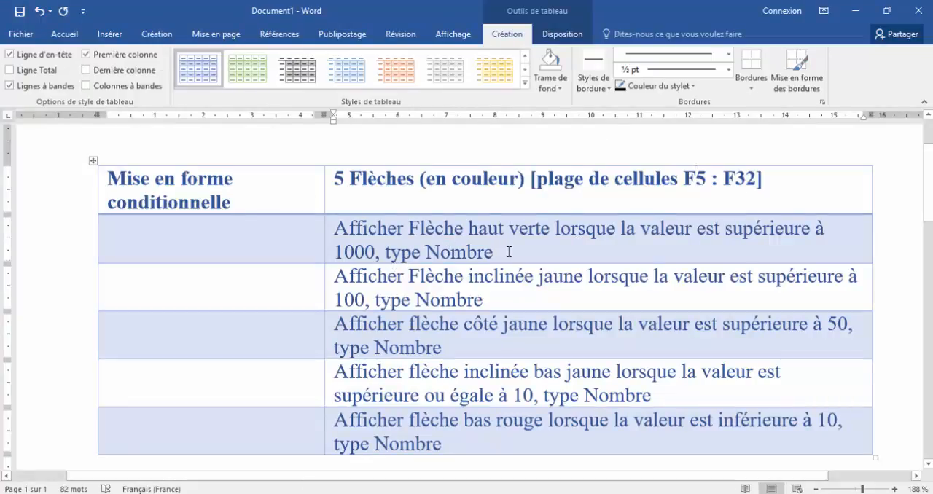
pyautogui.moveTo(385, 493)
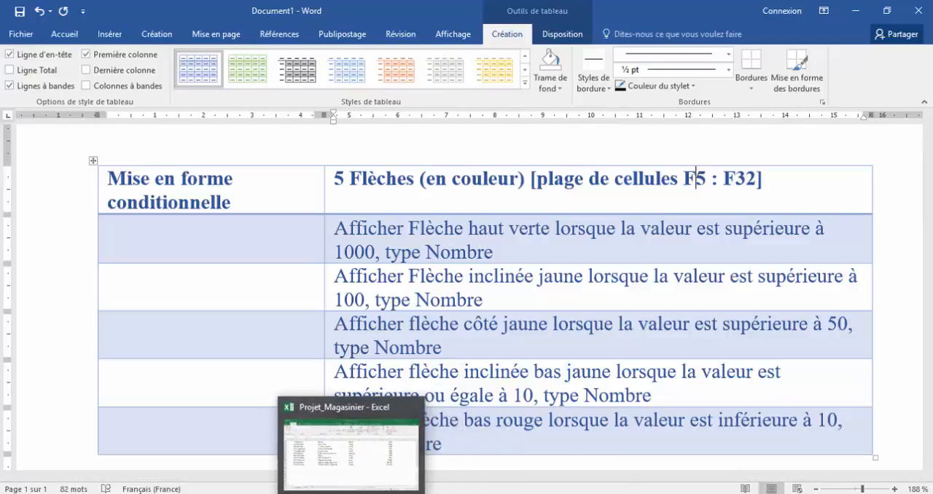
pyautogui.click(354, 493)
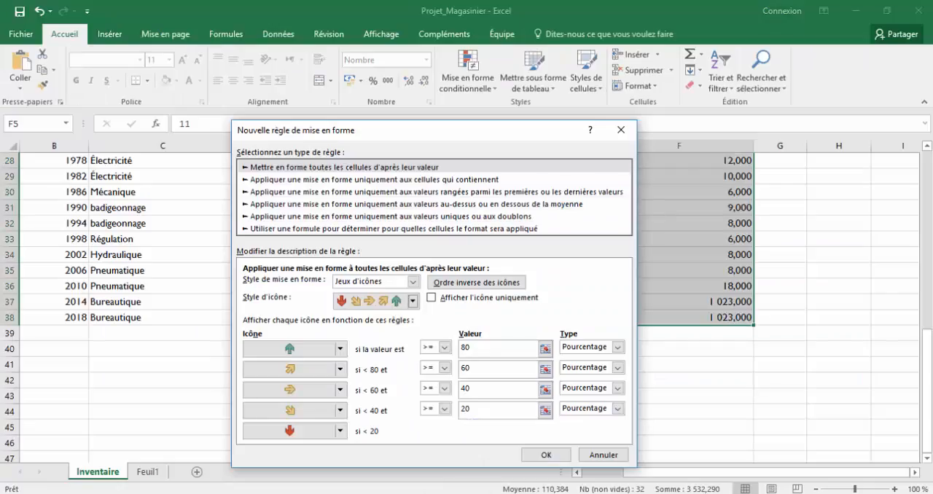
pyautogui.click(618, 348)
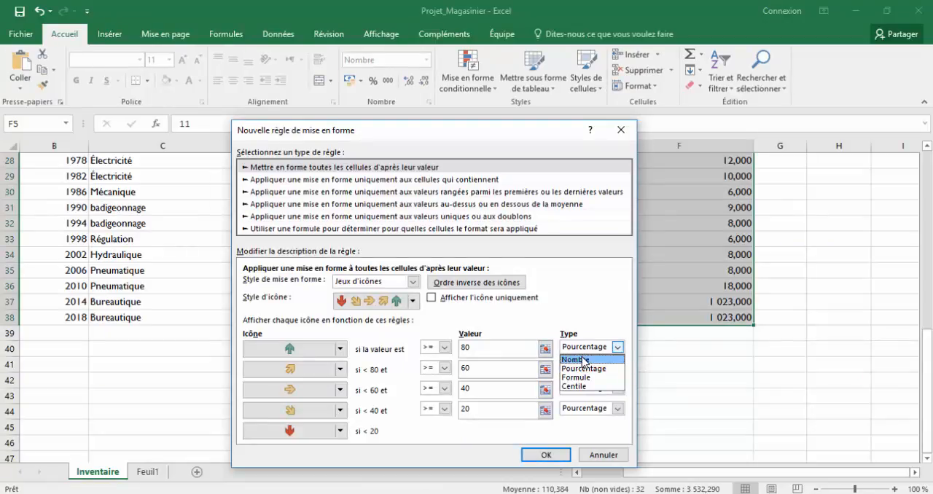
pyautogui.click(582, 360)
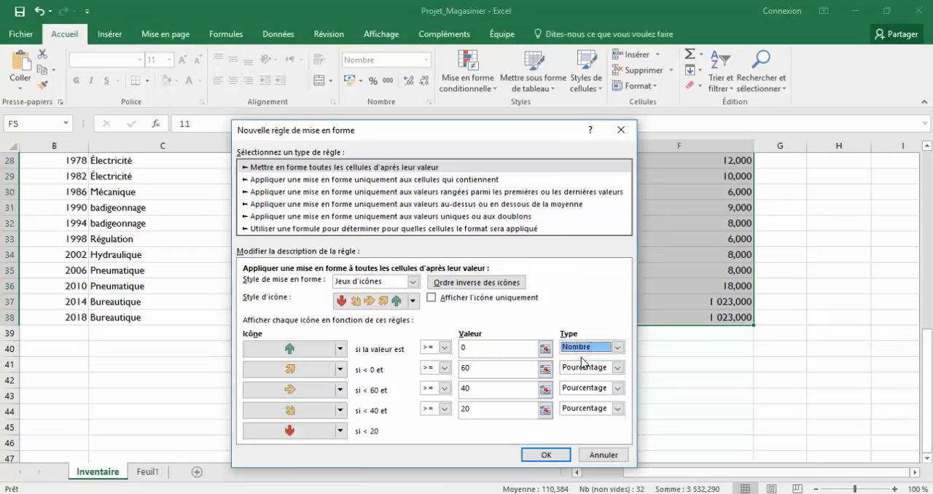
pyautogui.click(462, 351)
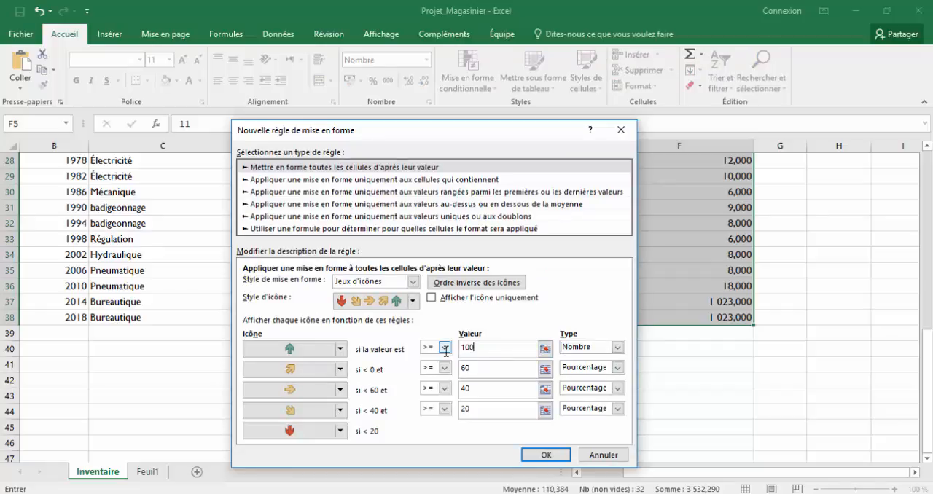
pyautogui.click(445, 348)
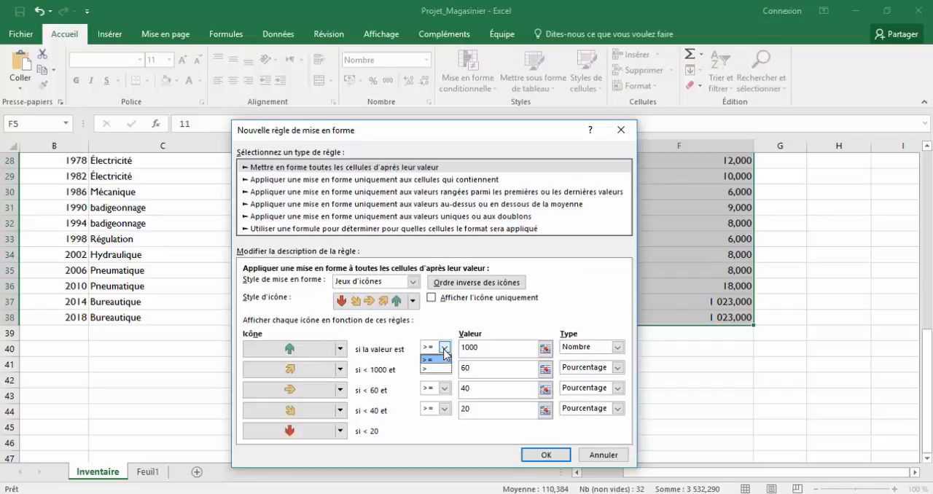
pyautogui.click(432, 369)
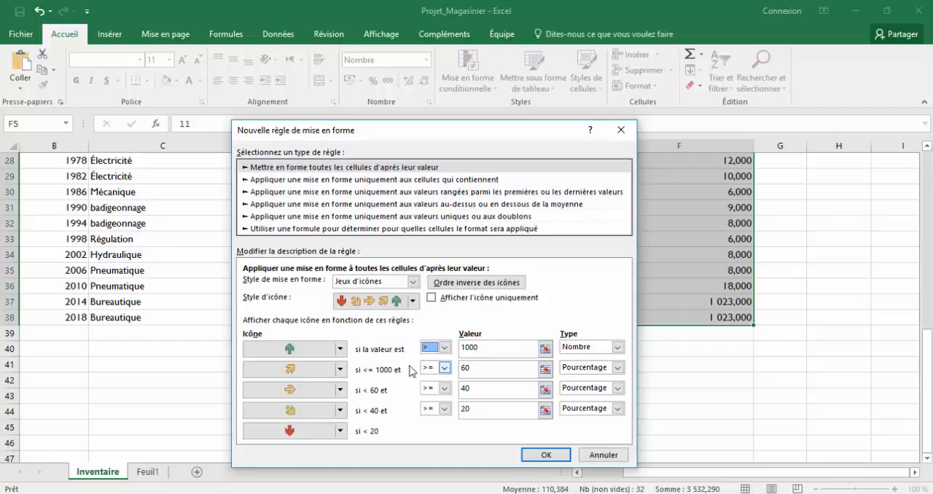
pyautogui.click(340, 350)
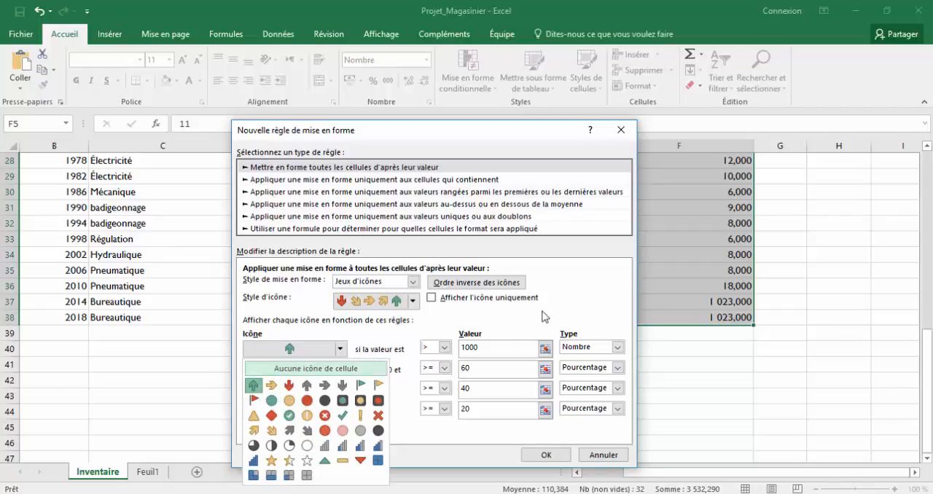
pyautogui.click(254, 385)
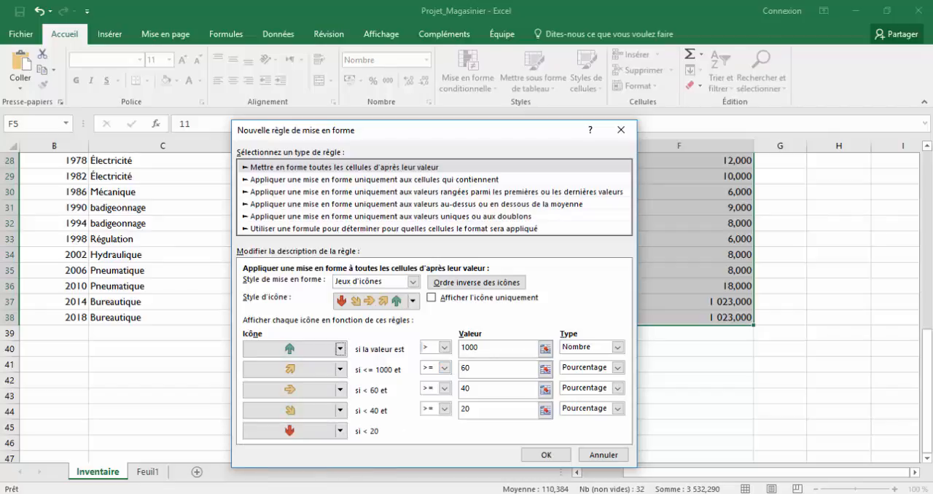
# Check the second criterion in the Word file Document1 and assign the Flèche inclinée haut jaune icon to the rule's second condition.
pyautogui.moveTo(301, 492)
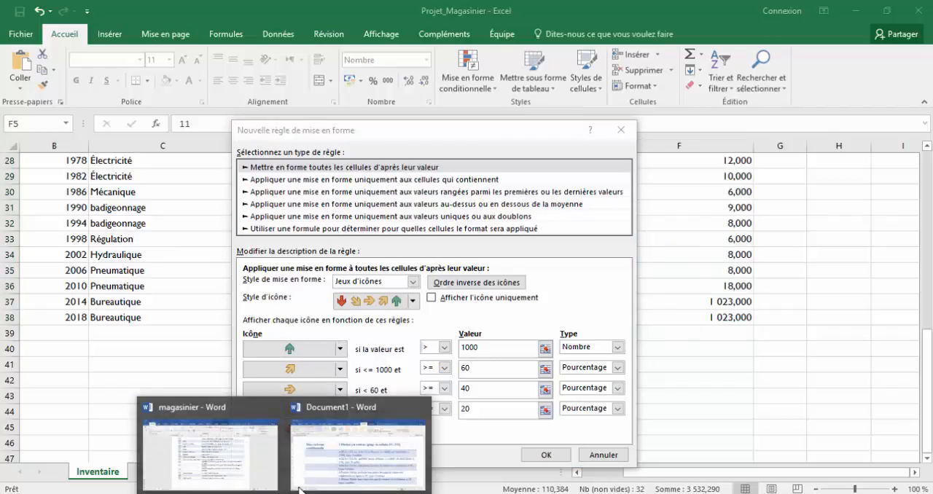
pyautogui.click(355, 483)
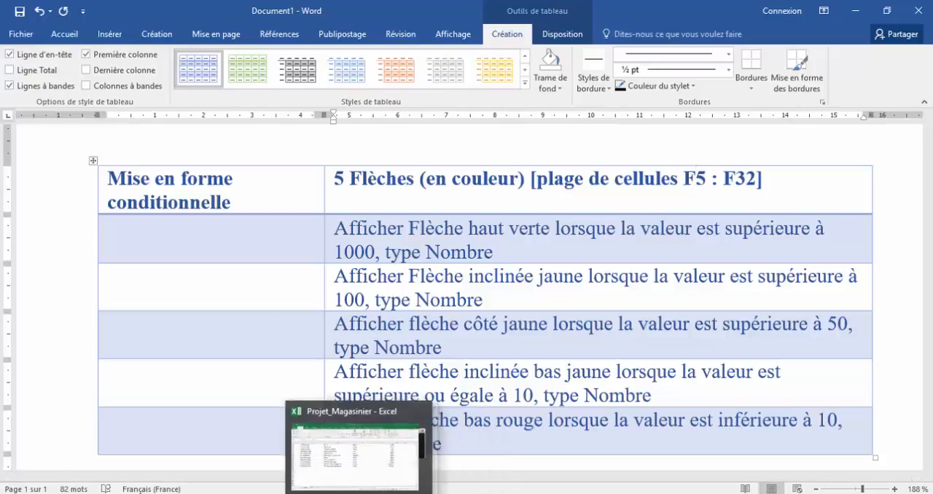
pyautogui.click(387, 432)
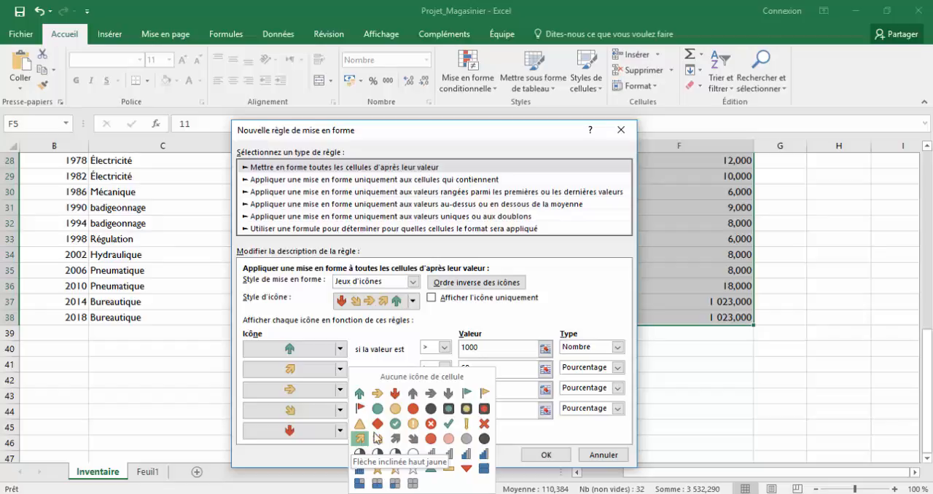
pyautogui.click(552, 332)
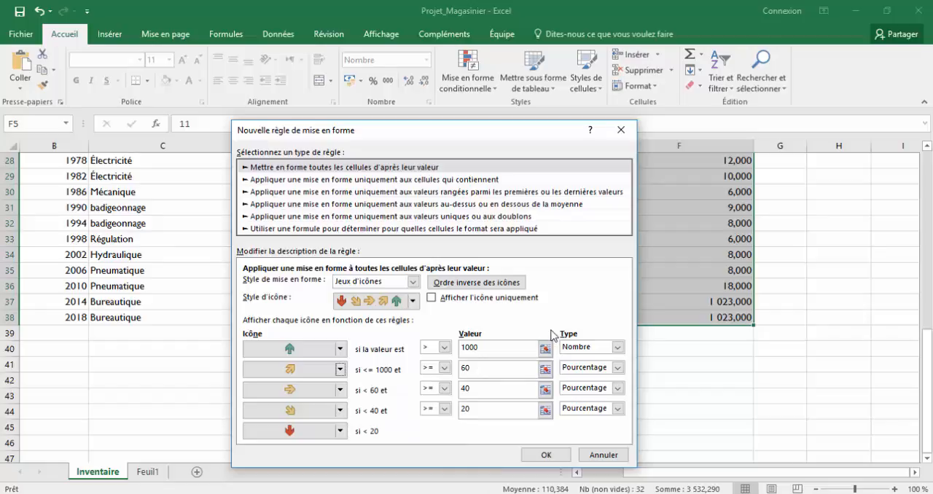
# Set the rule's second condition, the yellow up-inclined arrow, to values > 100, type Nombre.
pyautogui.click(617, 367)
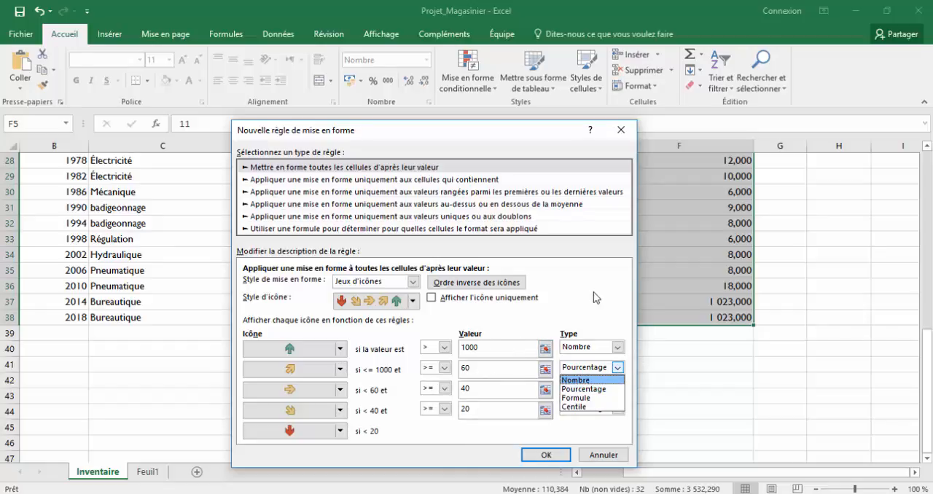
pyautogui.click(569, 312)
pyautogui.click(456, 369)
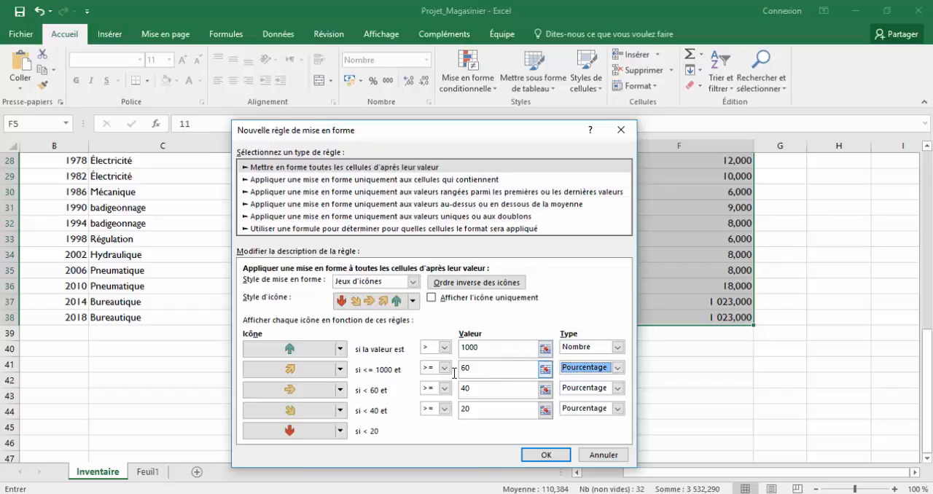
pyautogui.click(445, 368)
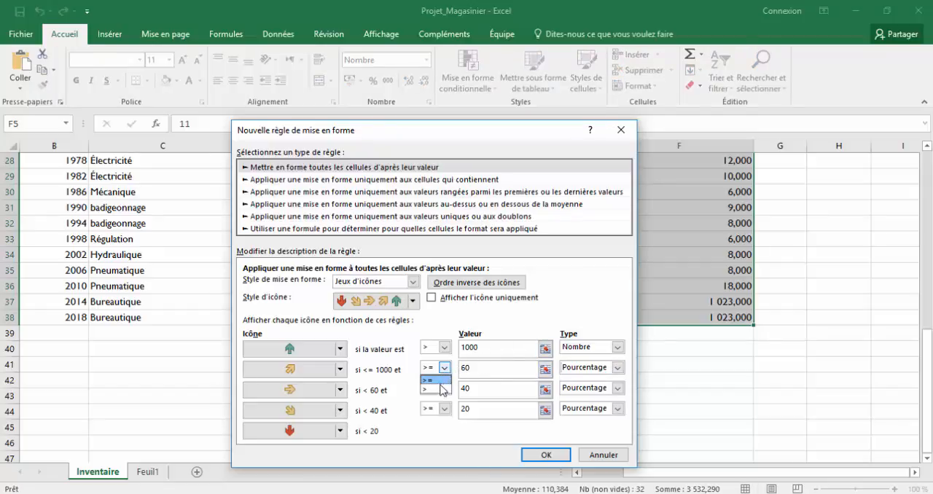
pyautogui.click(431, 389)
pyautogui.click(455, 369)
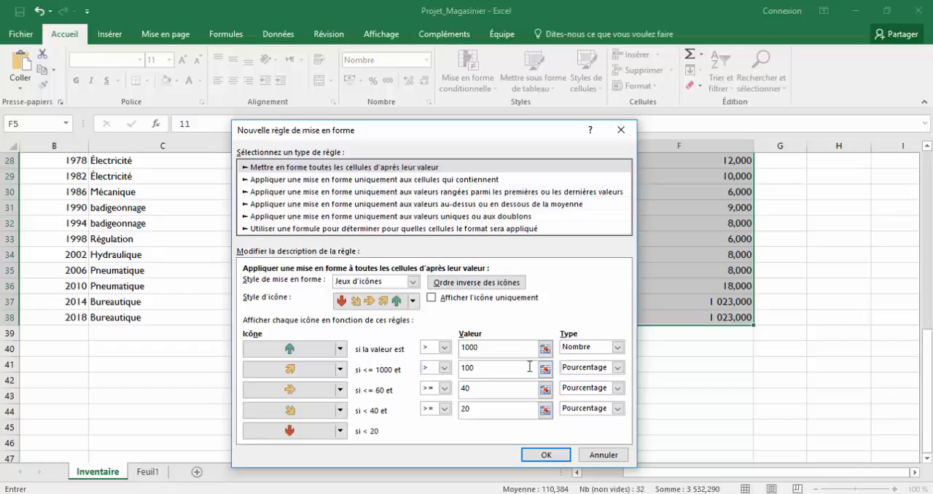
pyautogui.write('100')
pyautogui.click(617, 368)
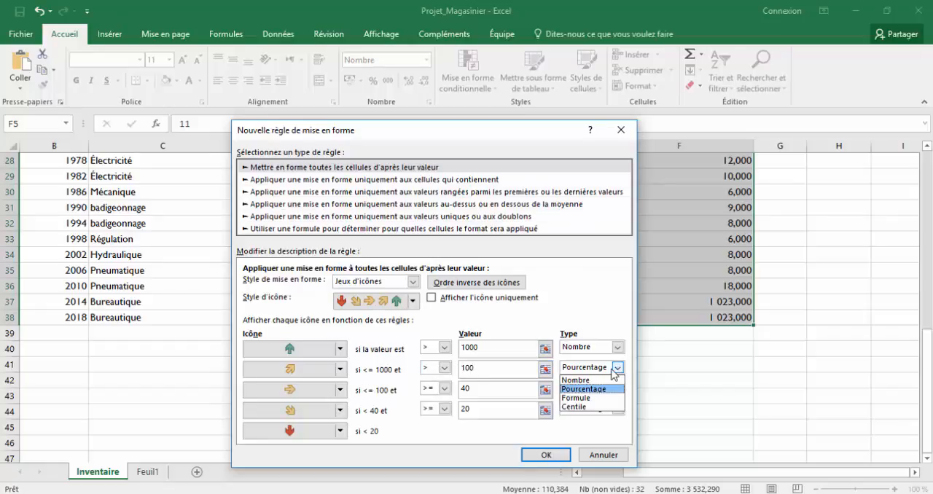
pyautogui.click(580, 380)
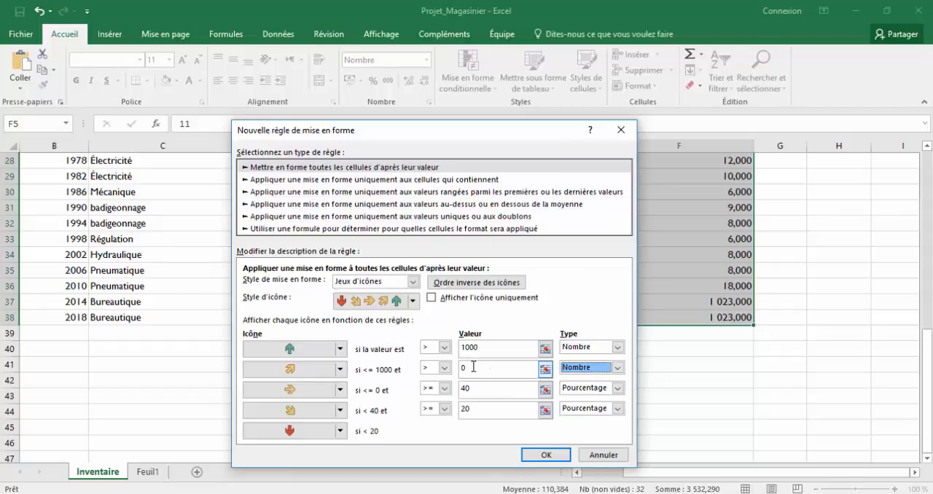
pyautogui.click(460, 368)
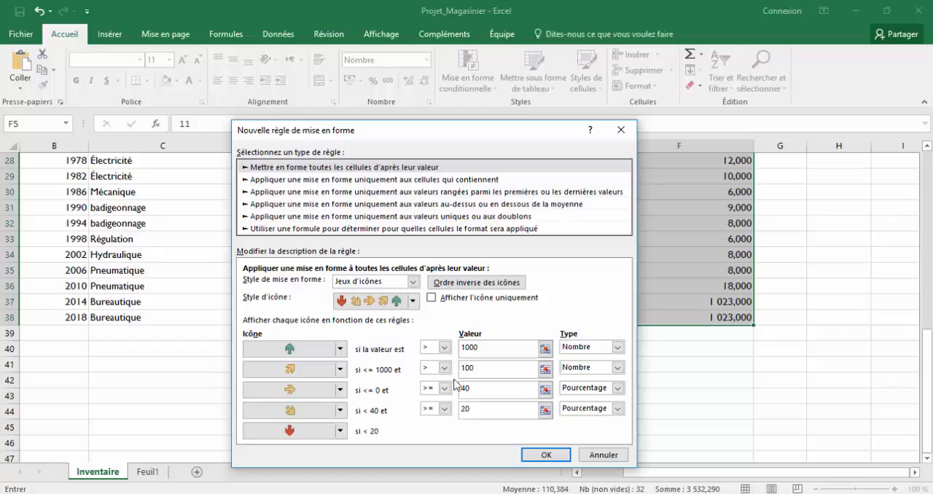
# Check the third criterion in the Word file Document1 and set the yellow side arrow condition to values > 50, type Nombre.
pyautogui.click(618, 389)
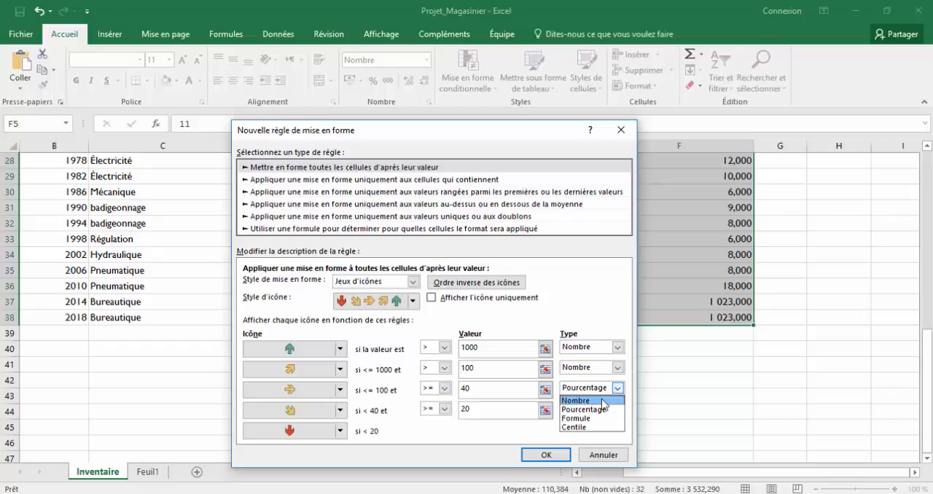
pyautogui.click(603, 400)
pyautogui.click(285, 493)
pyautogui.click(359, 477)
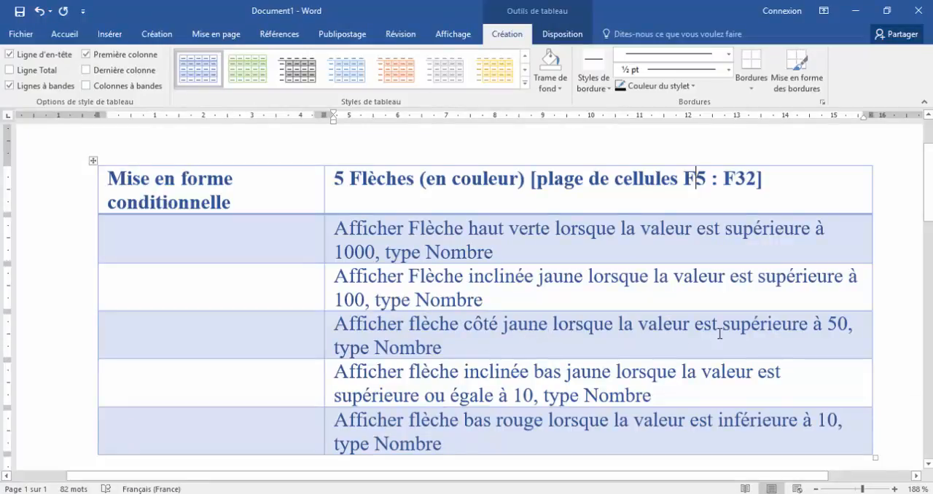
pyautogui.click(351, 493)
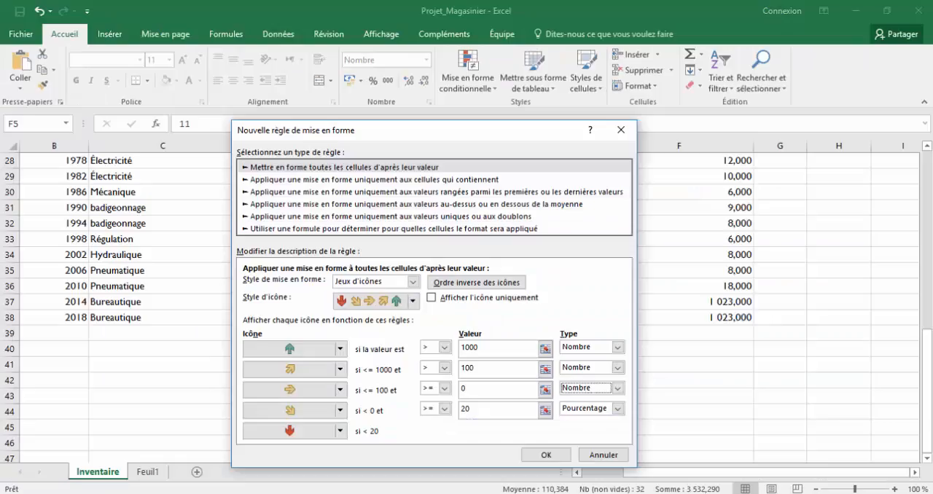
pyautogui.click(445, 387)
pyautogui.click(435, 409)
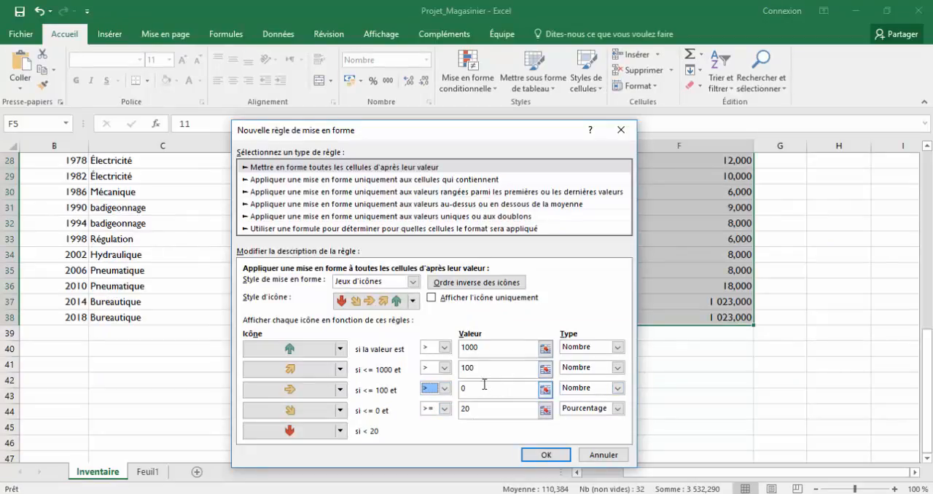
pyautogui.click(460, 387)
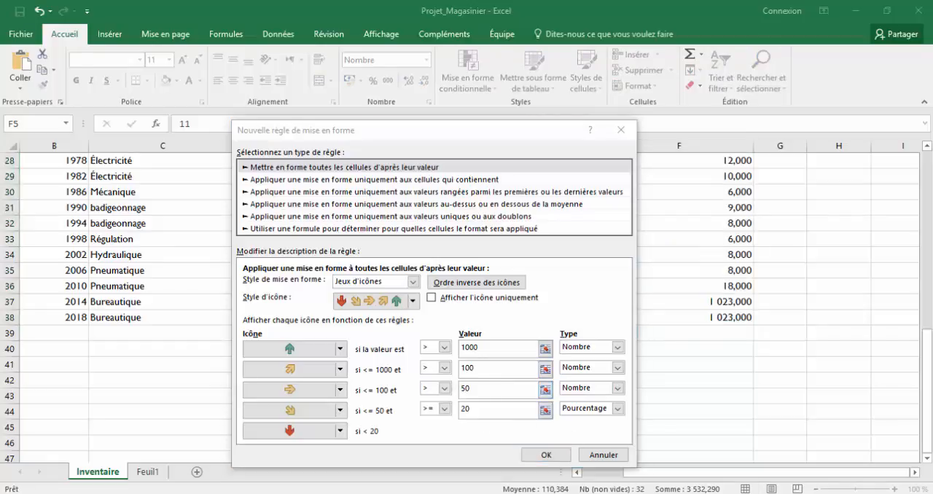
# Consult the fourth criterion in the Word file Document1, set the yellow down-inclined arrow condition to >= 10, type Nombre, and apply the rule.
pyautogui.click(365, 448)
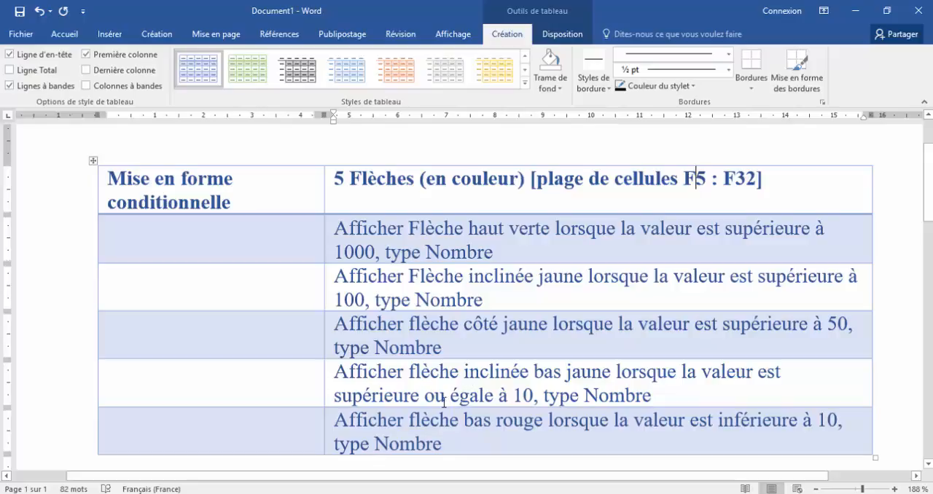
pyautogui.click(352, 493)
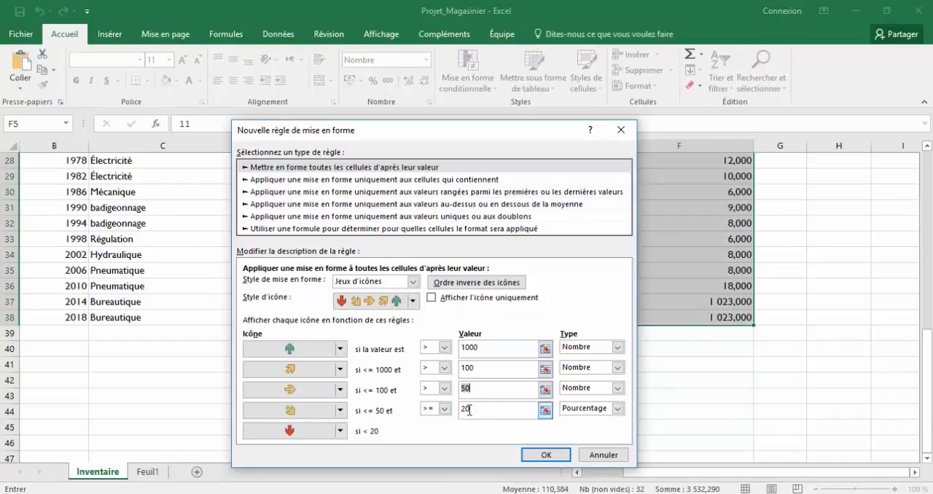
pyautogui.click(618, 408)
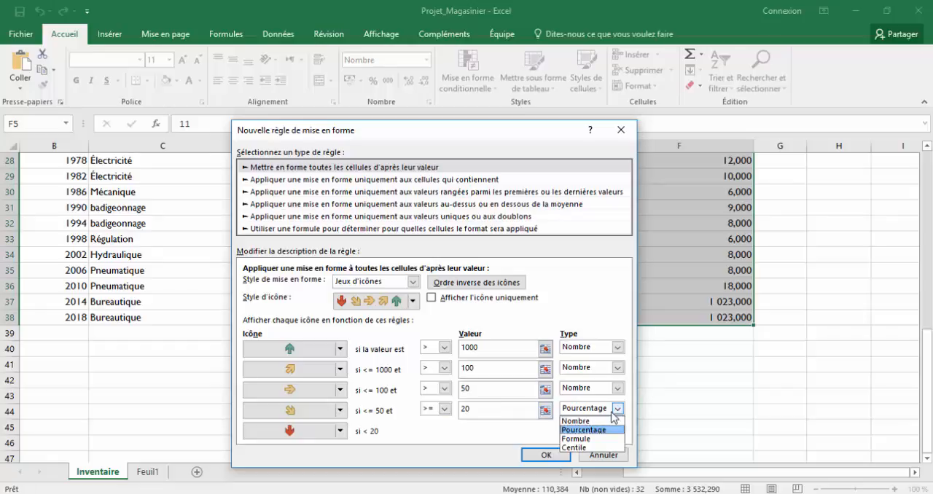
pyautogui.click(598, 421)
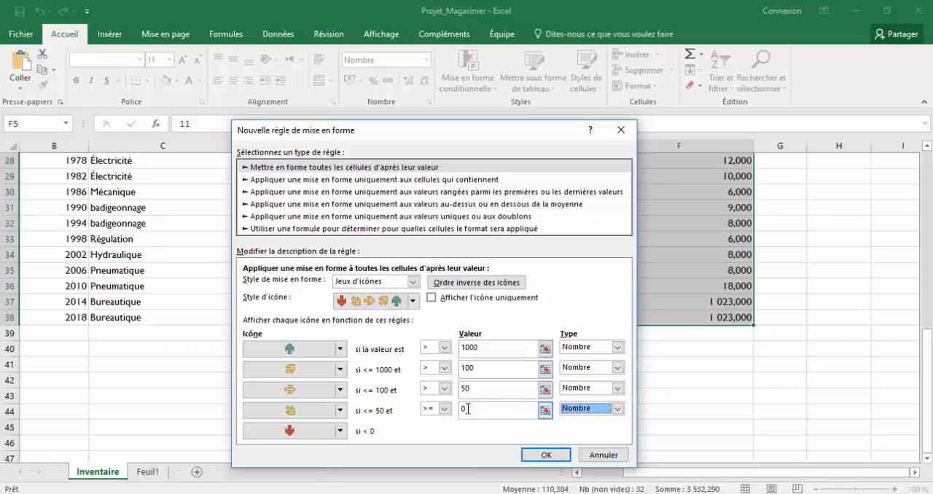
pyautogui.click(462, 409)
pyautogui.write('1')
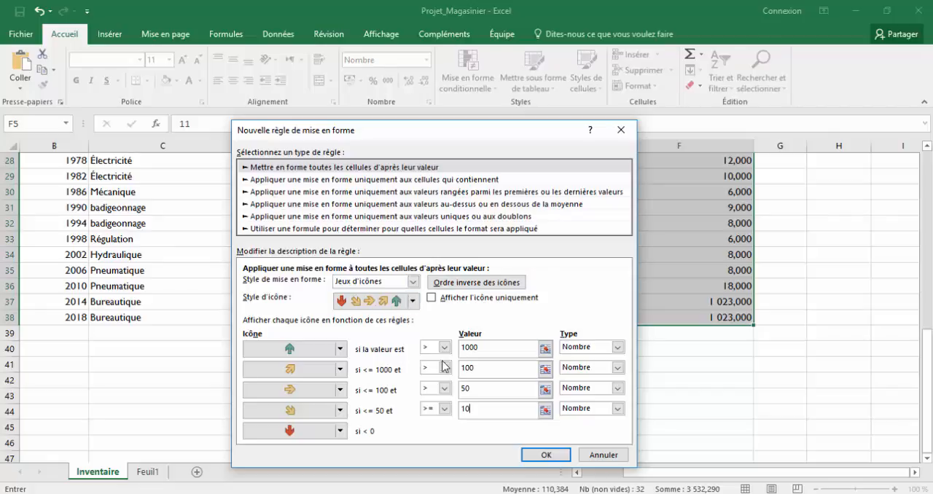
pyautogui.click(543, 456)
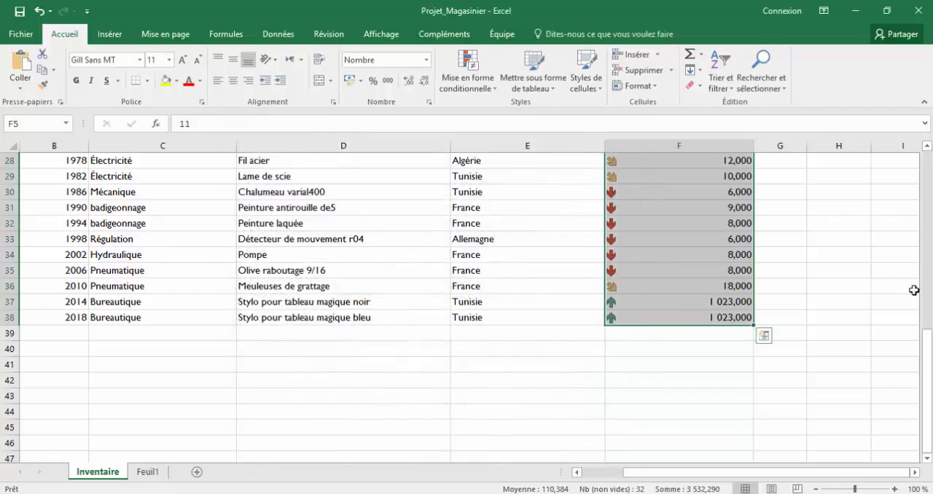
pyautogui.moveTo(926, 348); pyautogui.dragTo(920, 172)
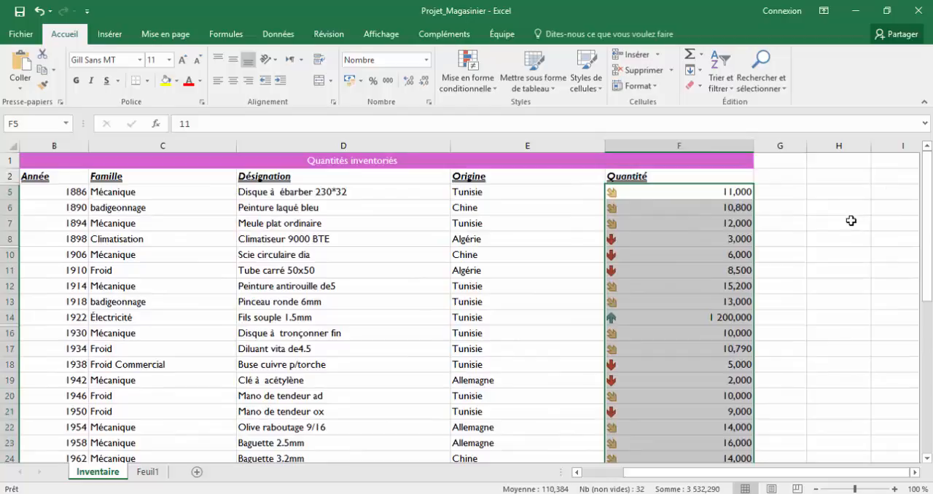
pyautogui.click(729, 493)
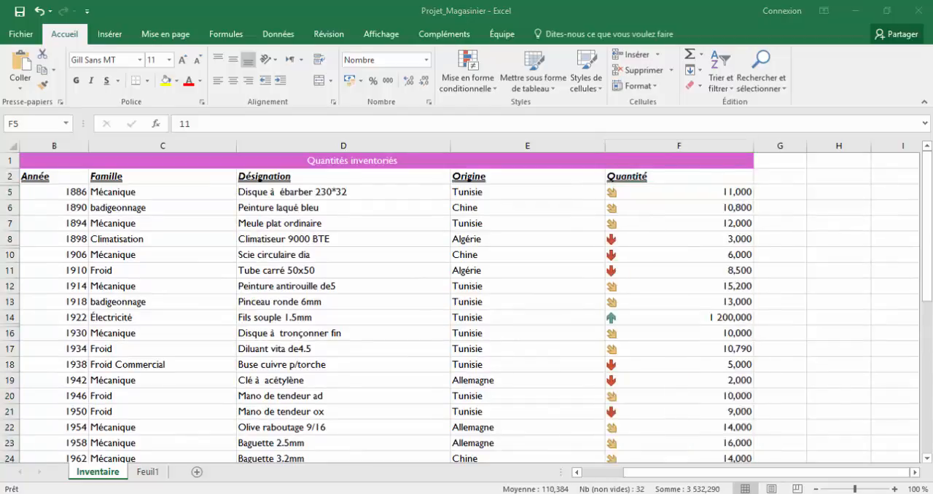